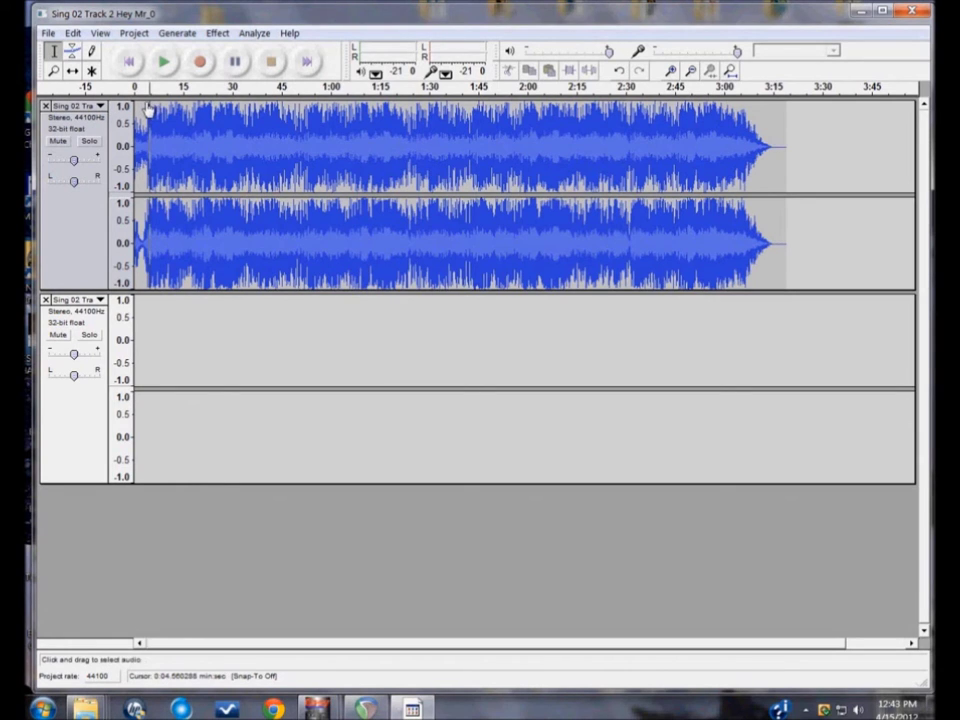
Place the cursor in the song track at about 3.83 s and play from there to locate the passage's start
left_click(145, 110)
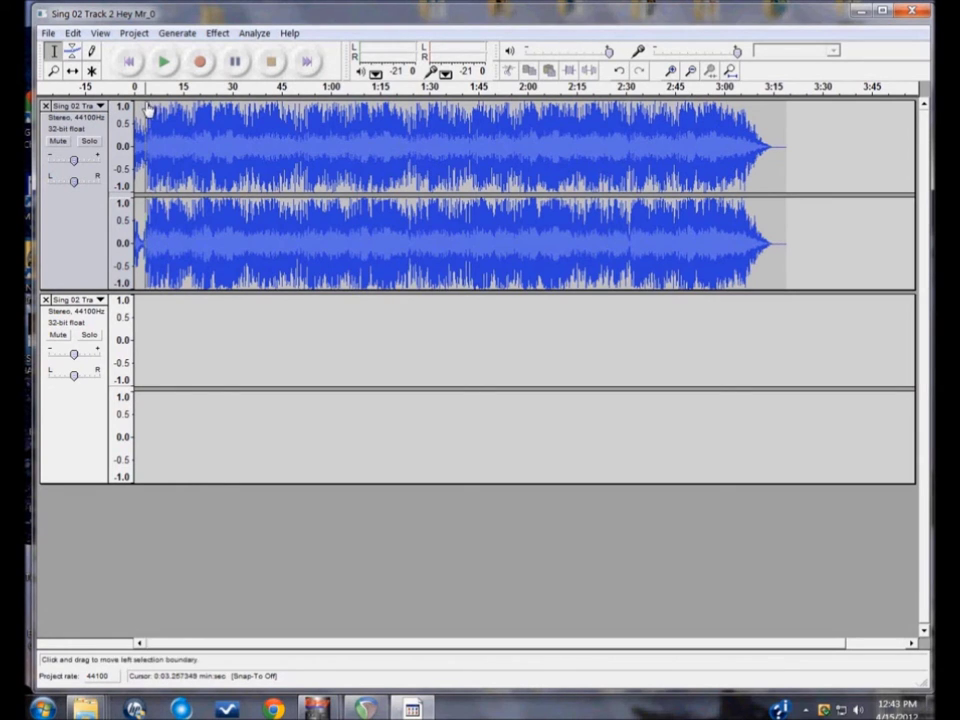
left_click(671, 72)
left_click(671, 72)
left_click(671, 72)
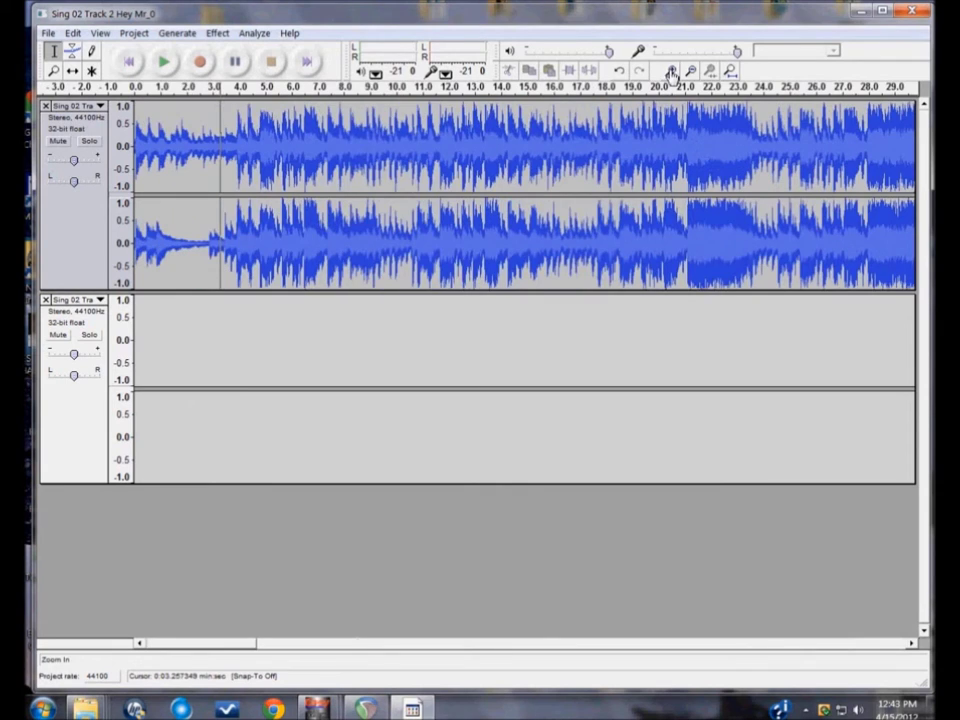
left_click(240, 115)
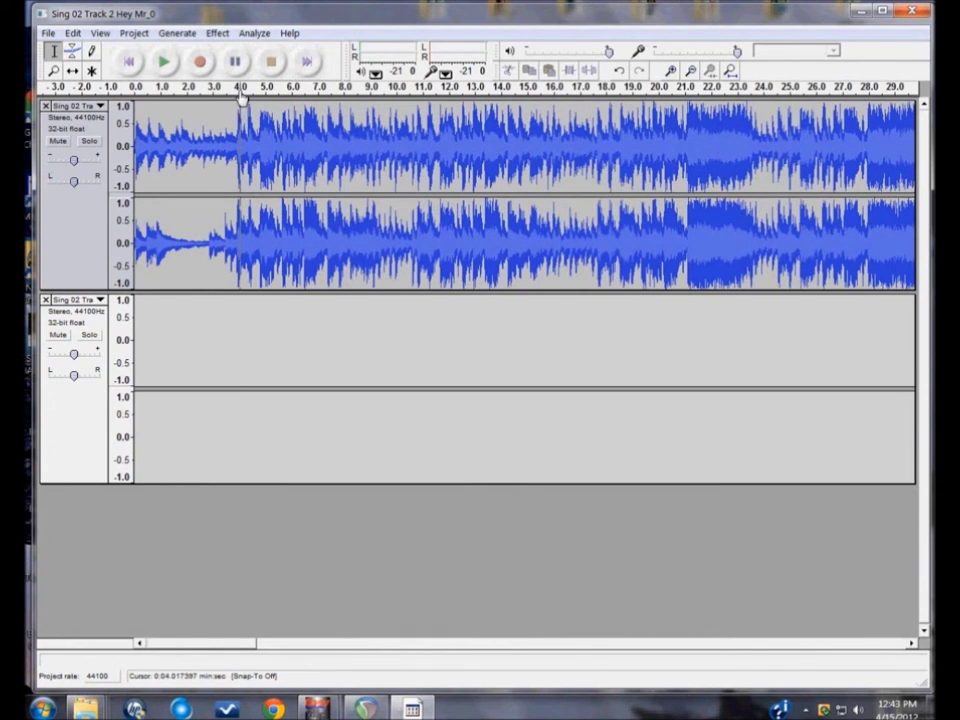
left_click(237, 110)
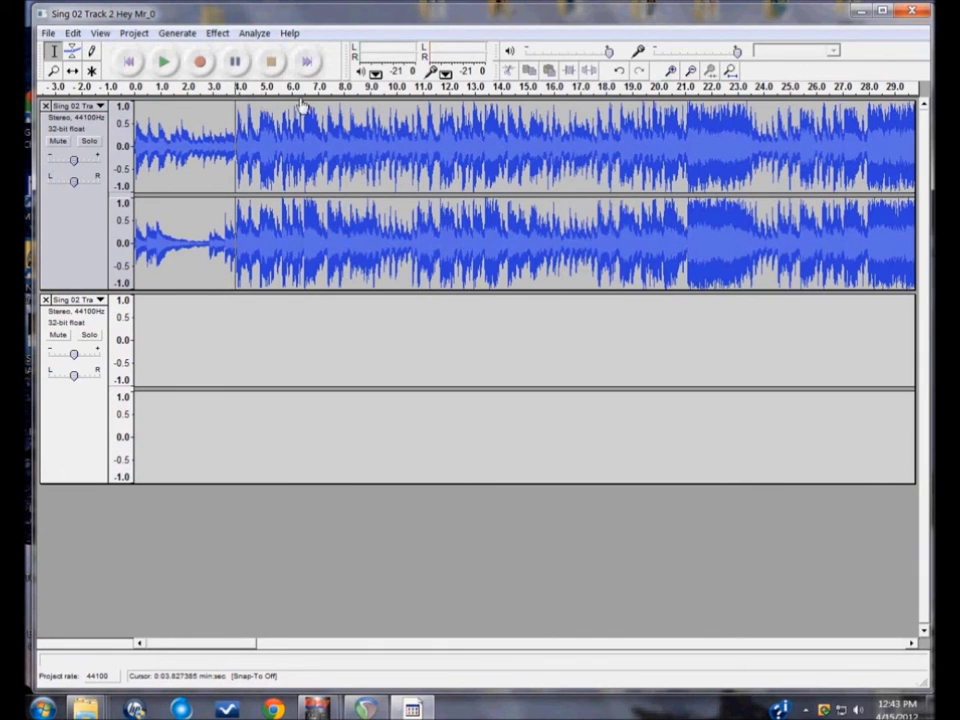
key("space")
key("space")
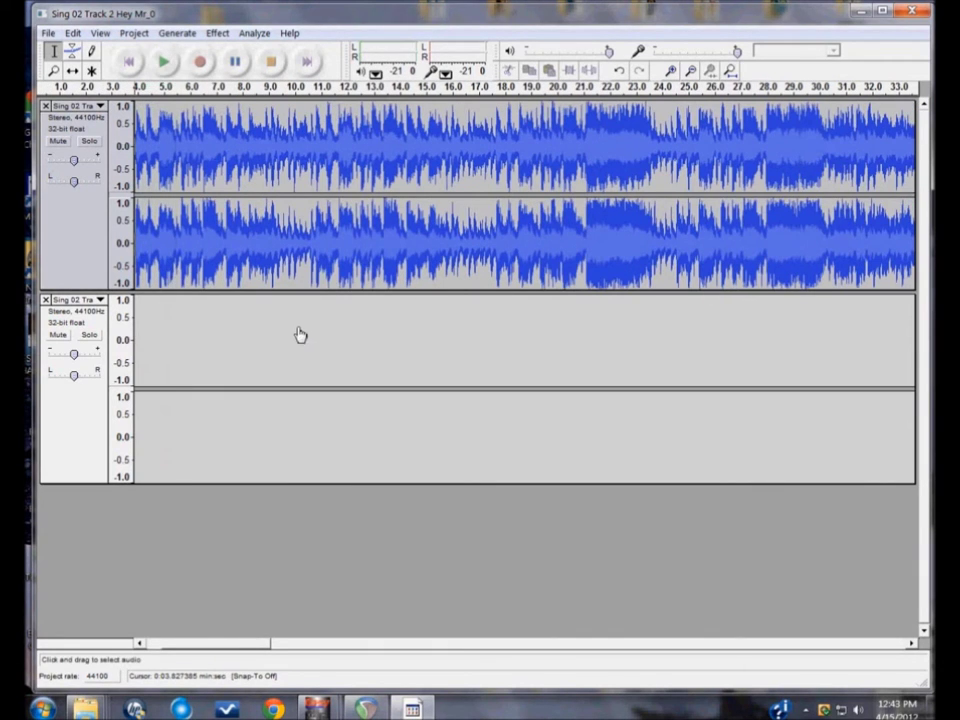
Select the song track's passage from about 3.88 s to 5.61 s and listen to the selection
left_click_drag(270, 652, 236, 653)
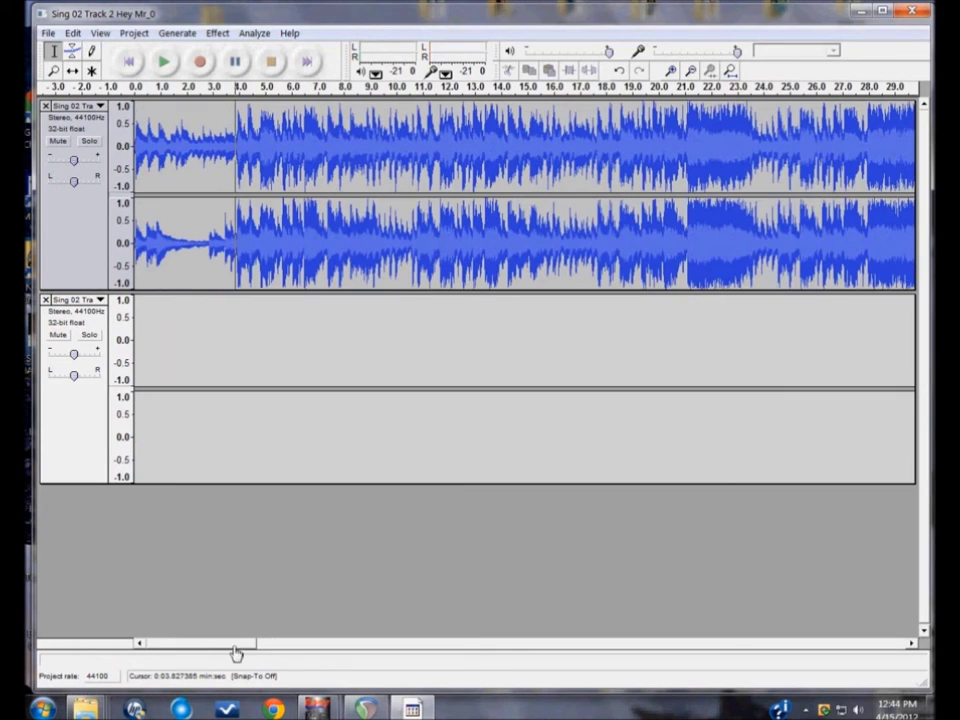
left_click(671, 75)
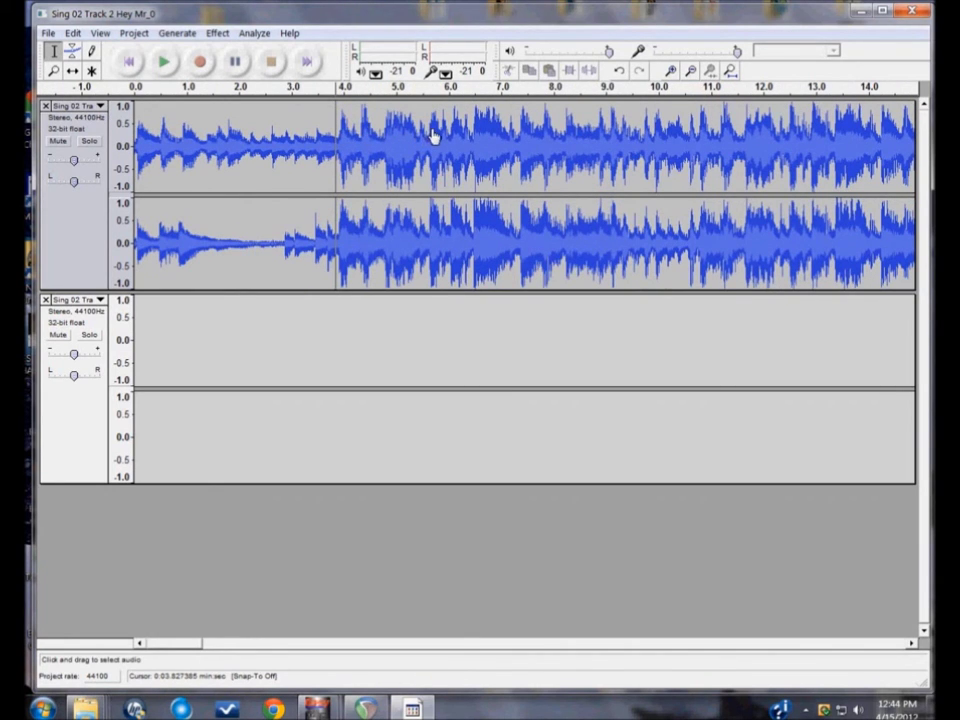
left_click_drag(430, 137, 339, 142)
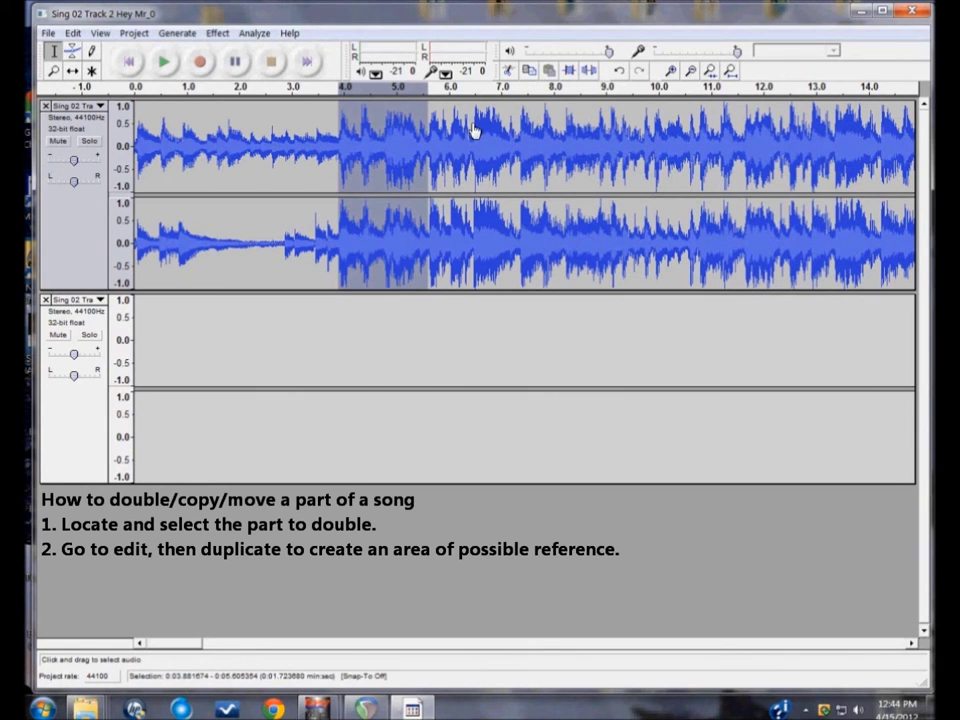
key("space")
Duplicate the selected passage onto its own track as a reference and remove the empty second track
left_click(74, 33)
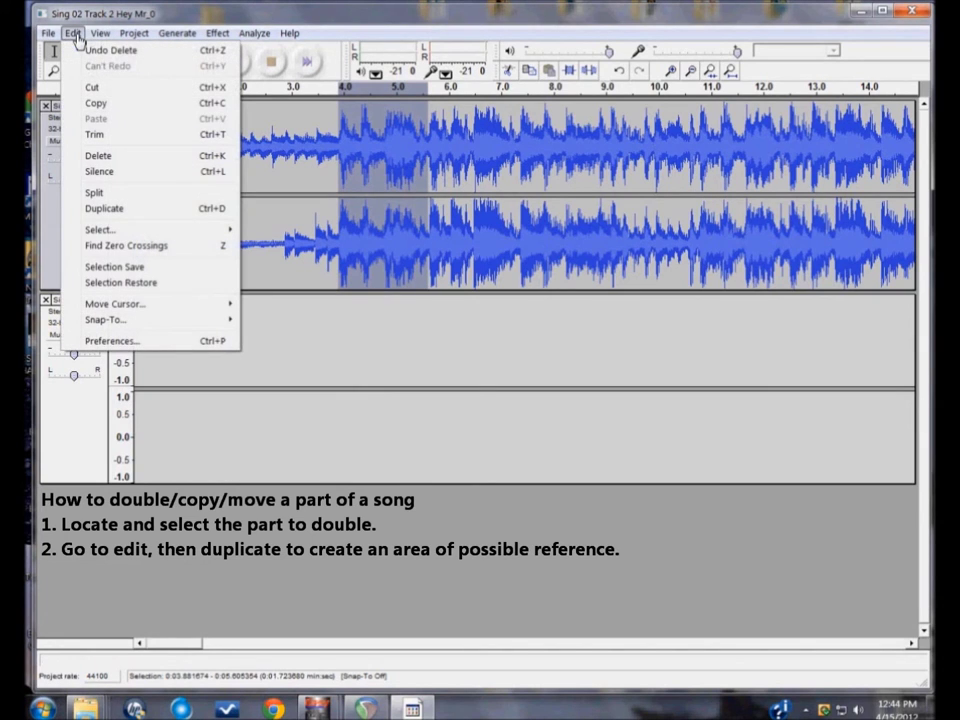
left_click(91, 210)
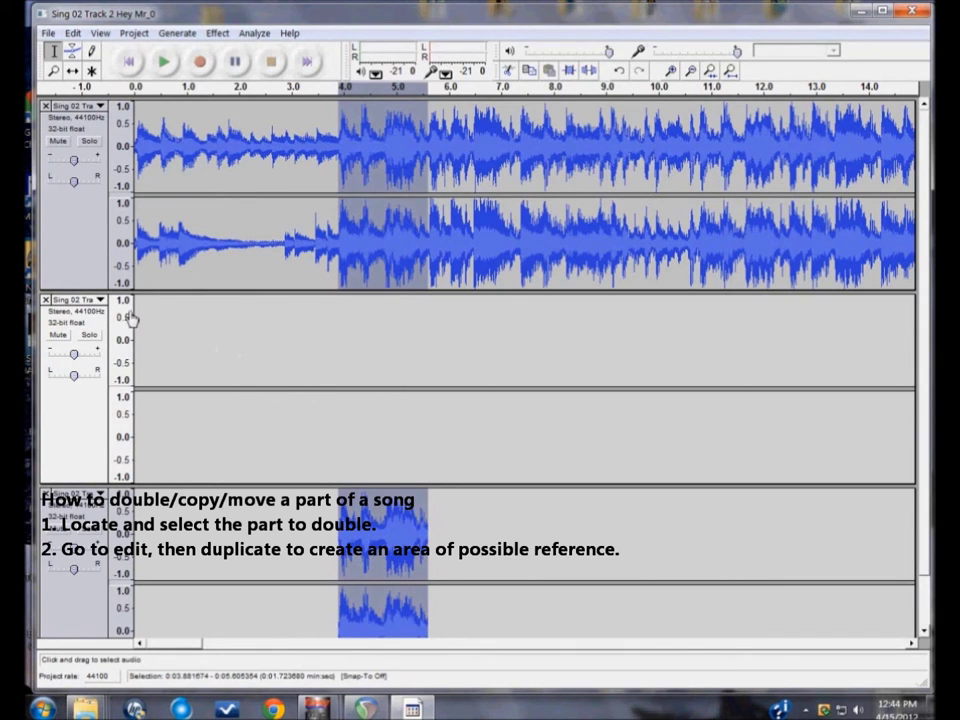
left_click(46, 301)
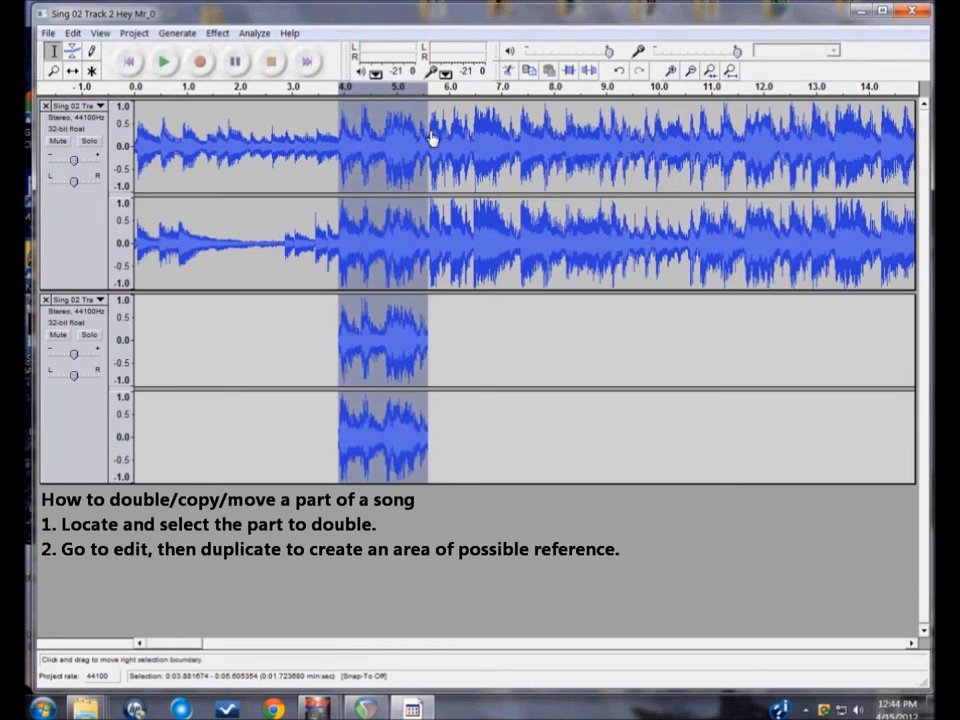
Copy the selected passage and paste it into the song track directly after the original, at about 5.59 s
left_click(75, 34)
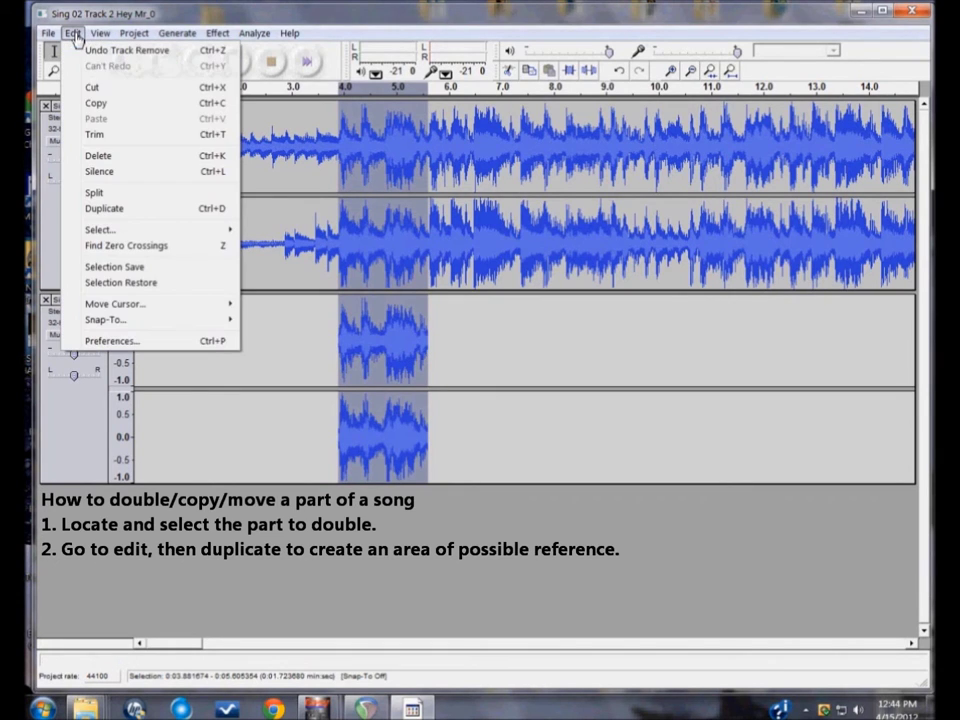
left_click(97, 106)
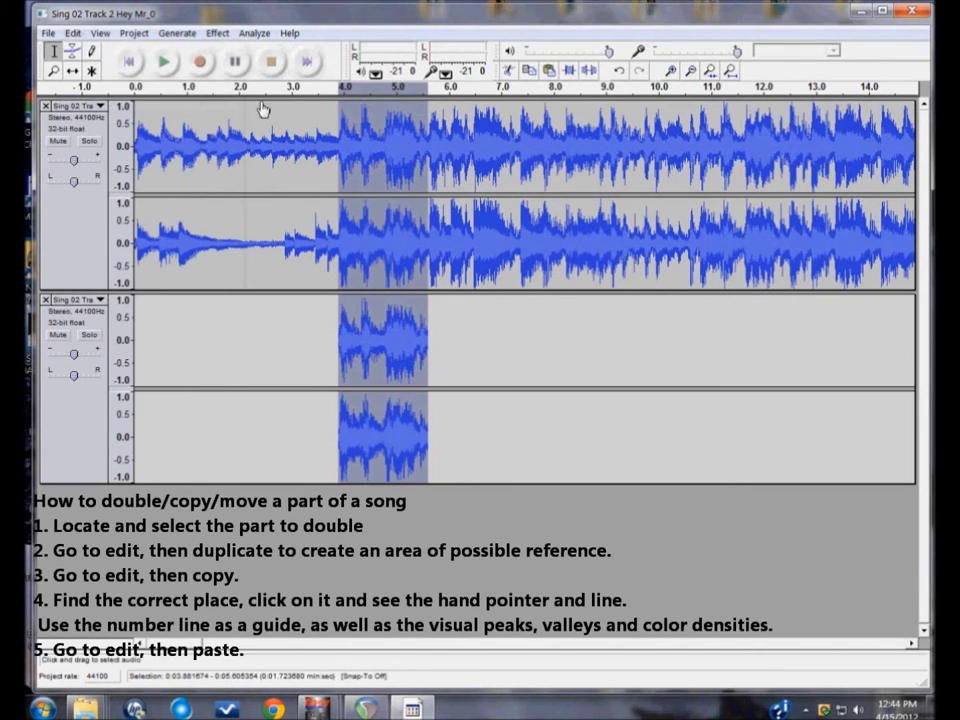
left_click(433, 116)
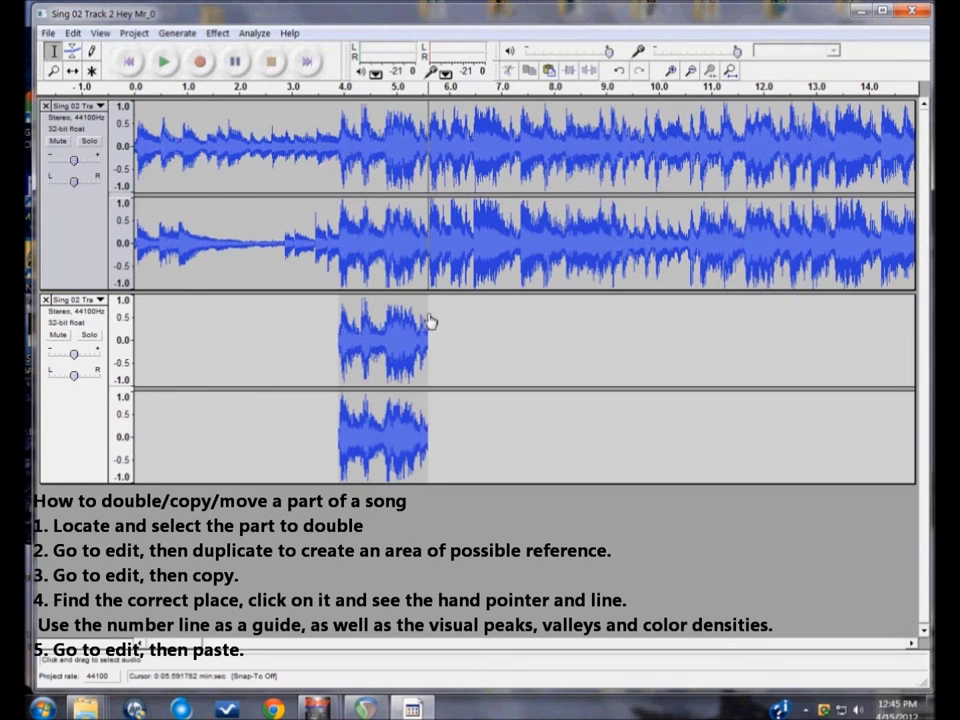
left_click(74, 34)
left_click(112, 119)
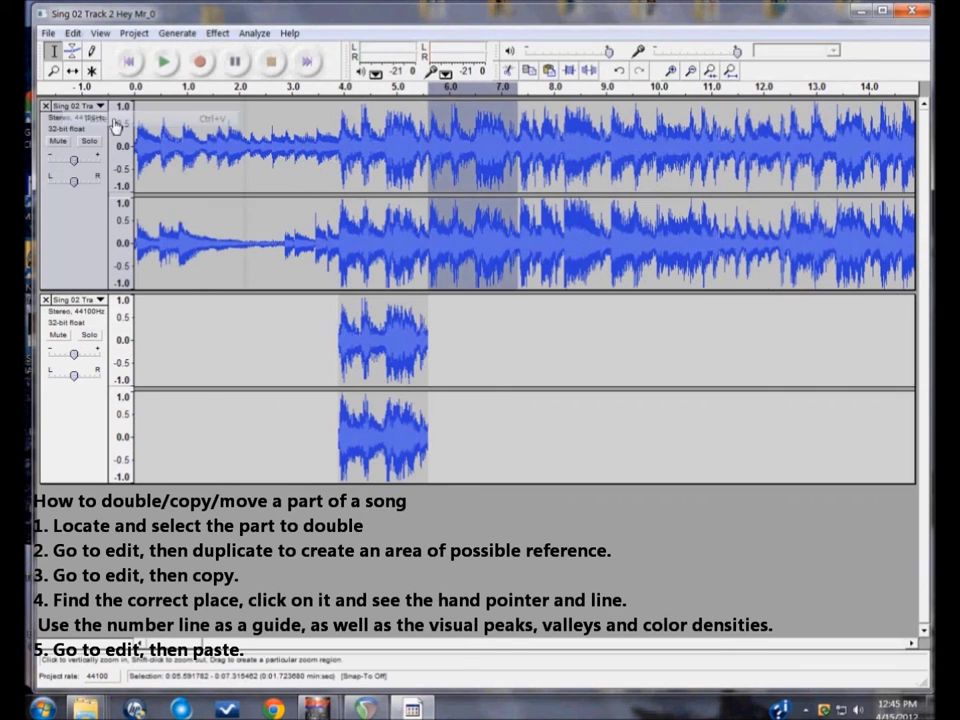
Paste another copy of the passage into the song track at about 7.34 s, right after the first copy
left_click(522, 108)
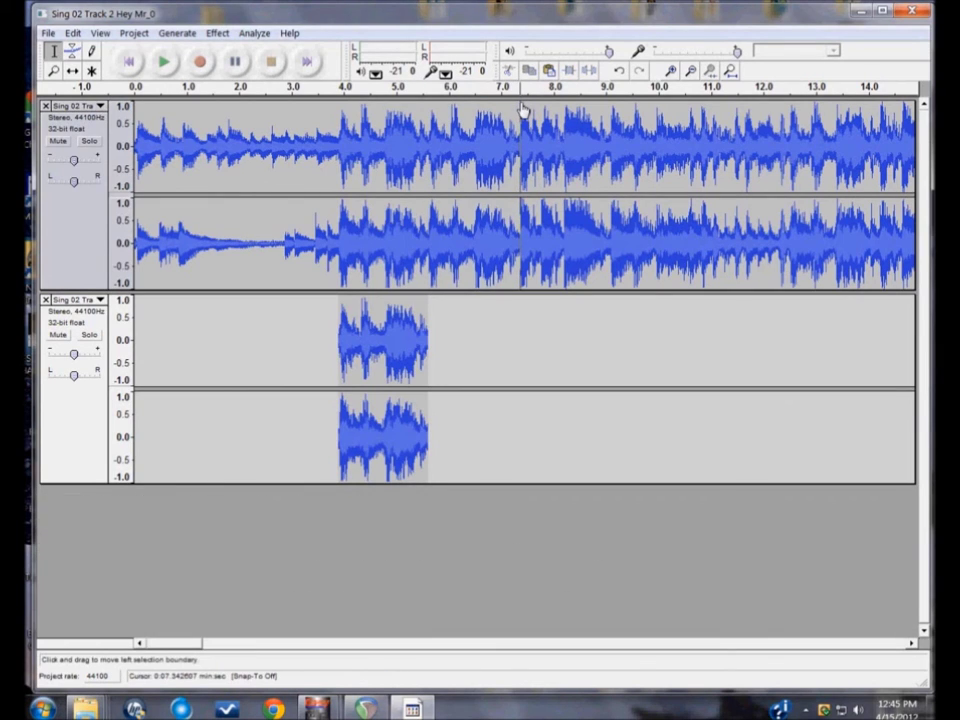
left_click(74, 36)
left_click(100, 119)
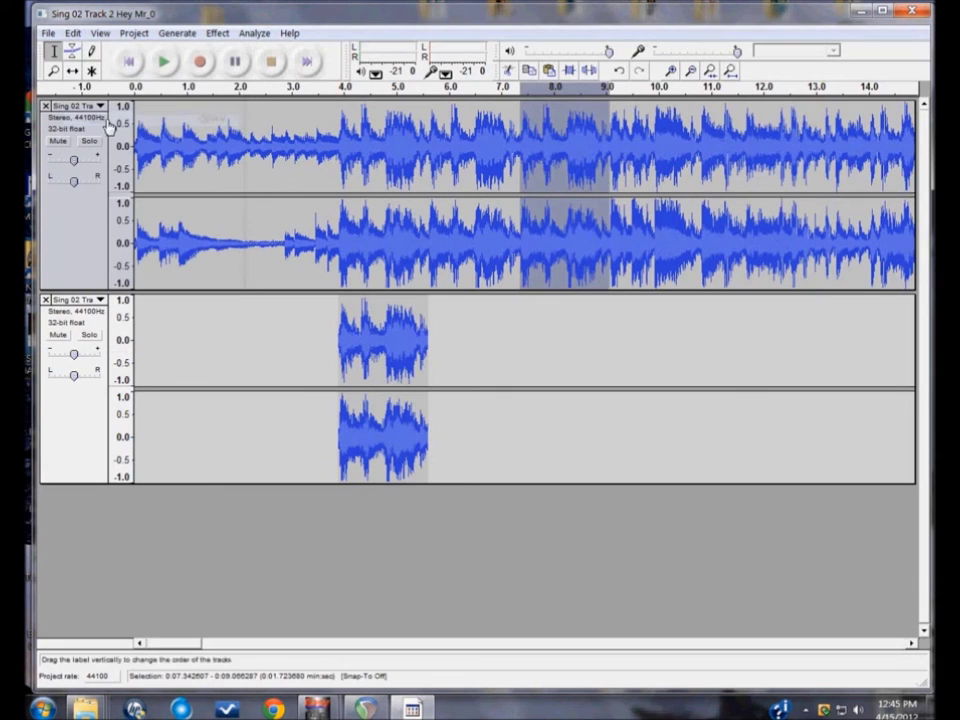
Play the song from about 3.19 s to listen to the repeated passage
left_click(302, 108)
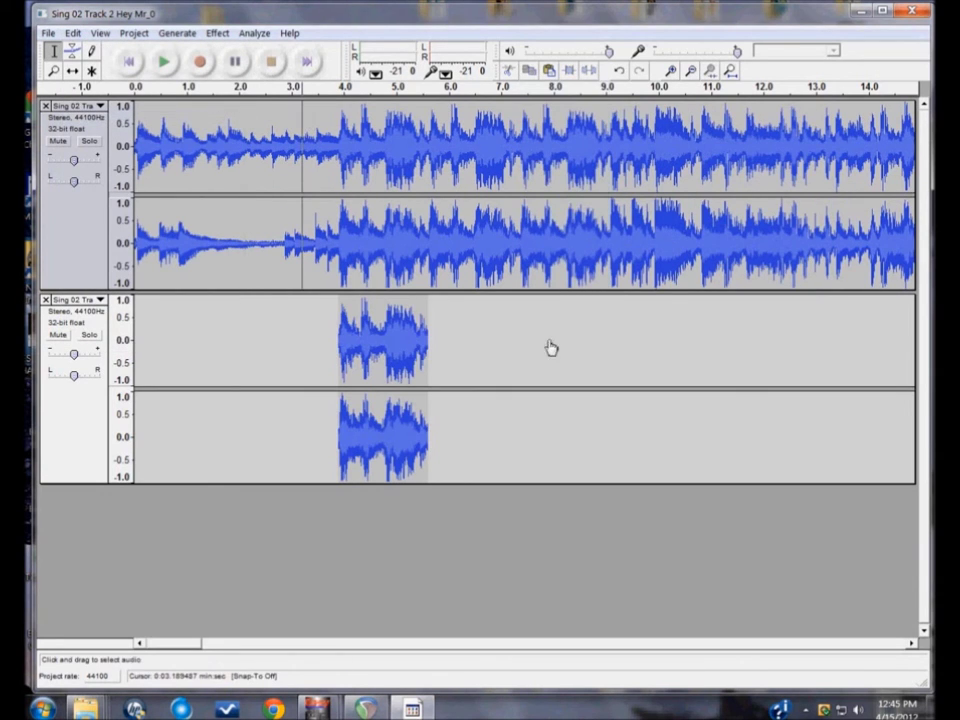
key("space")
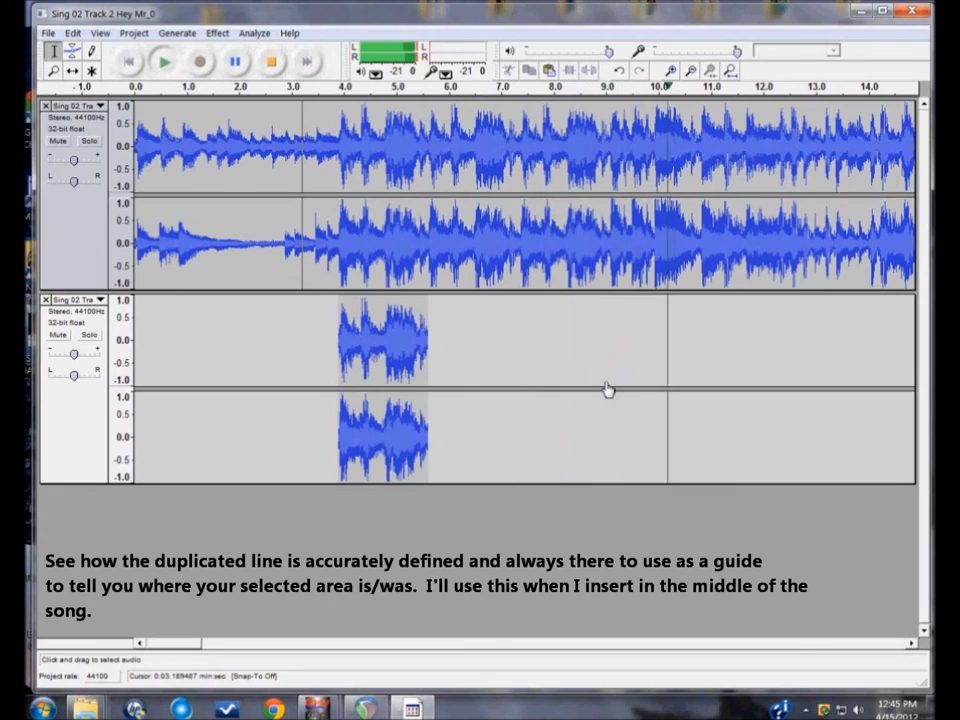
key("space")
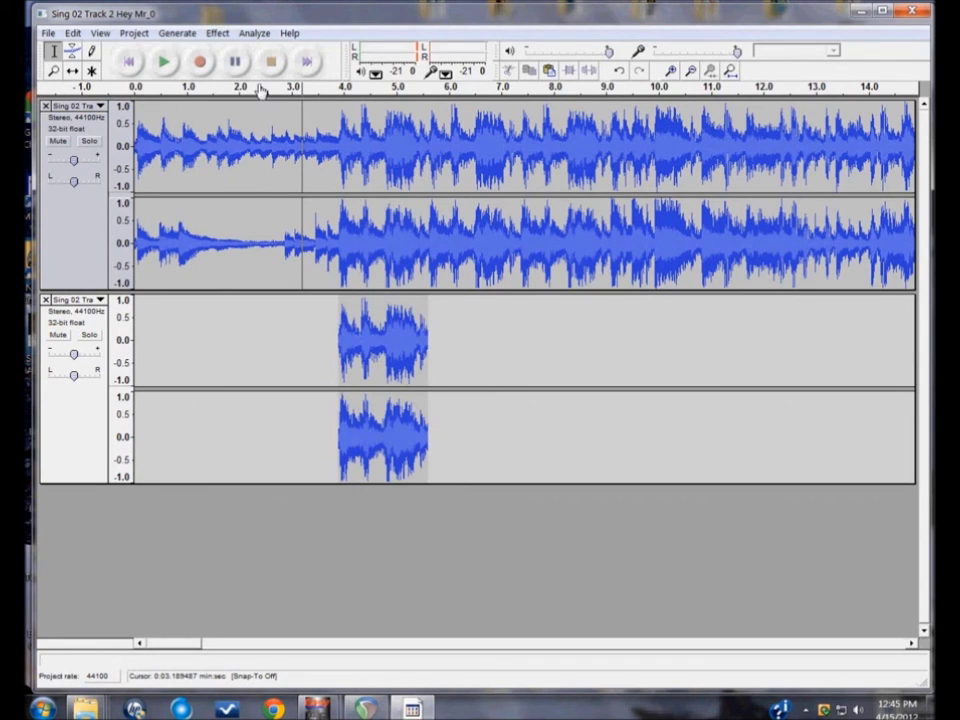
Audition the song from about 55.5 s for a mid-song insertion spot and move the cursor to about 55.05 s
left_click(691, 71)
left_click(691, 73)
left_click(691, 73)
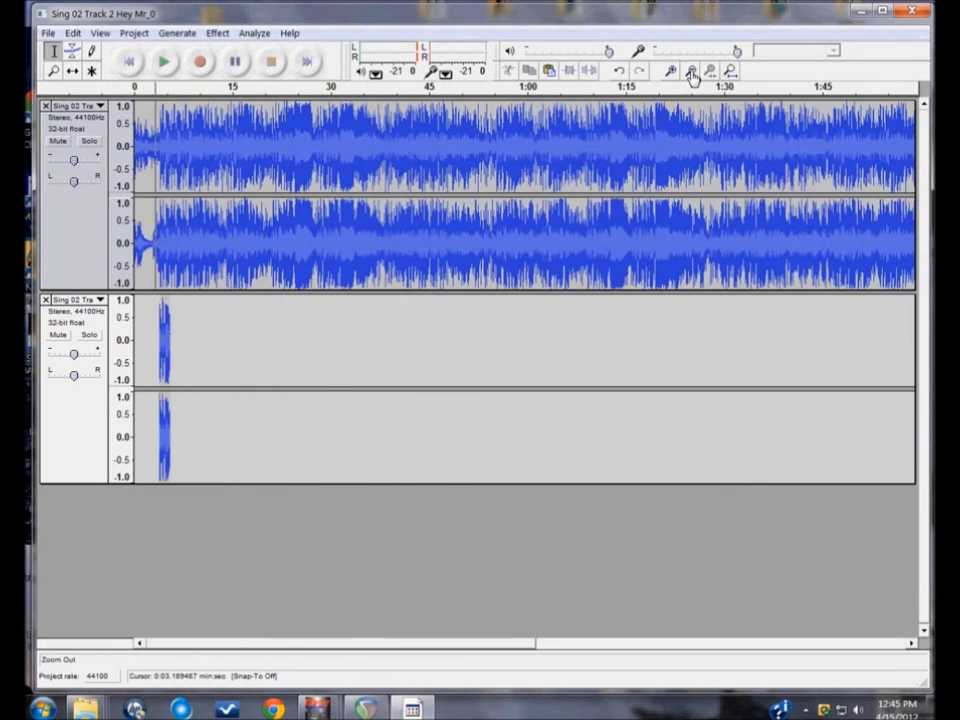
left_click(500, 125)
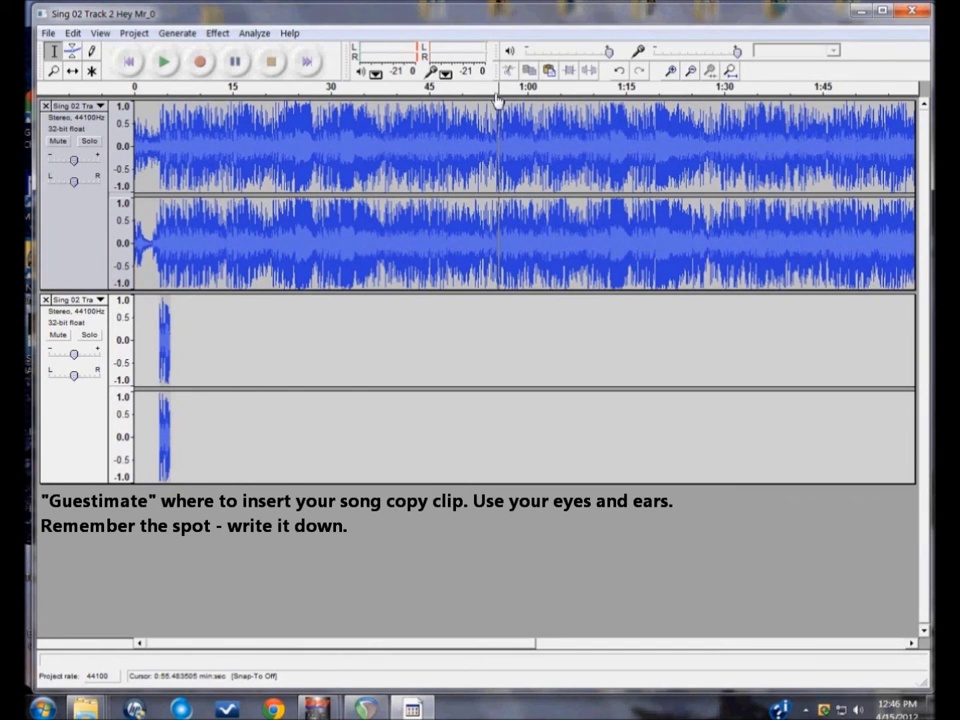
left_click(497, 100)
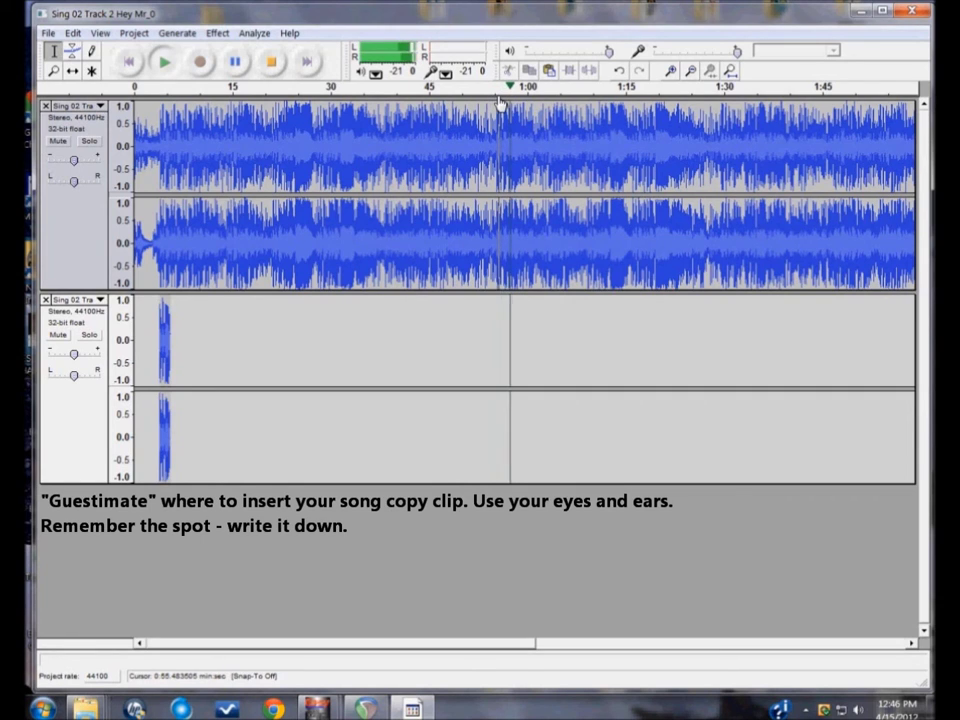
left_click(498, 103)
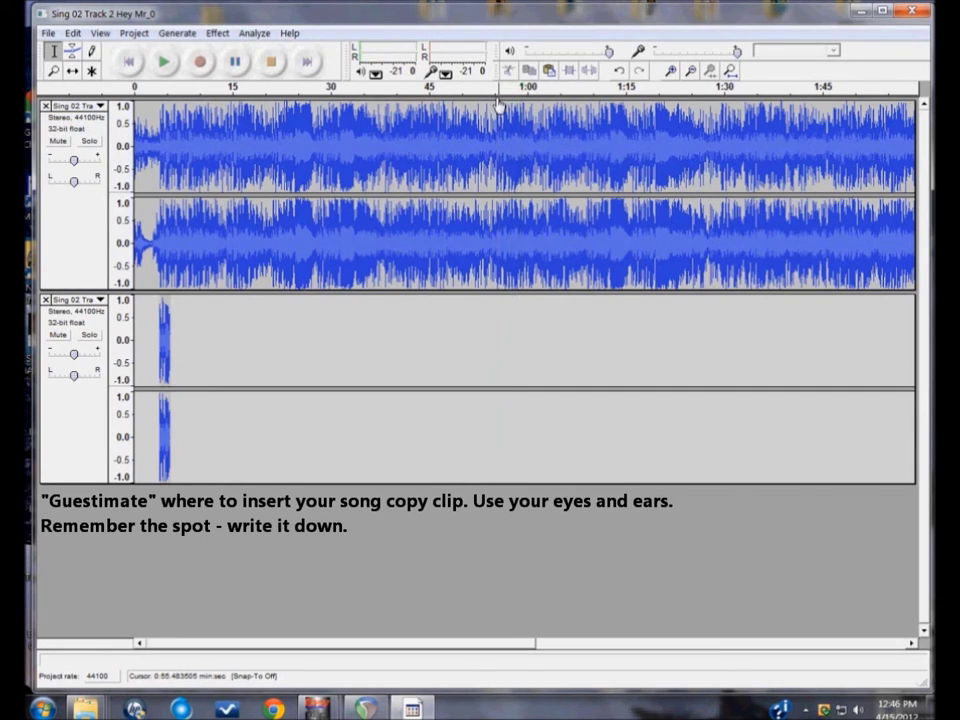
left_click(496, 110)
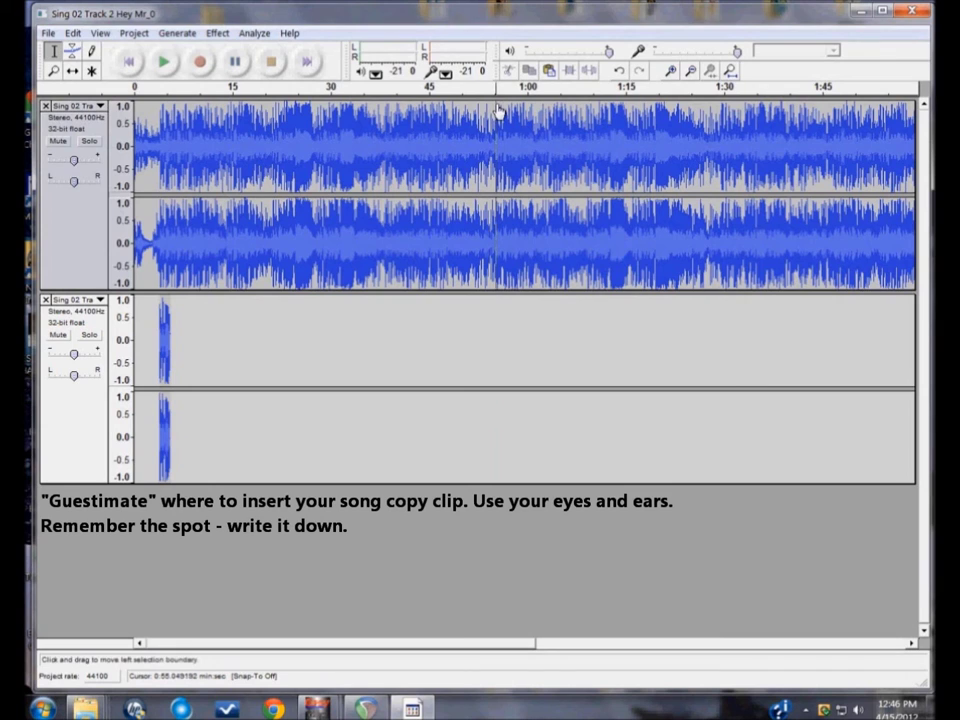
Play the song from about 55.05 s and refine the cursor position to about 55.31 s
left_click(670, 70)
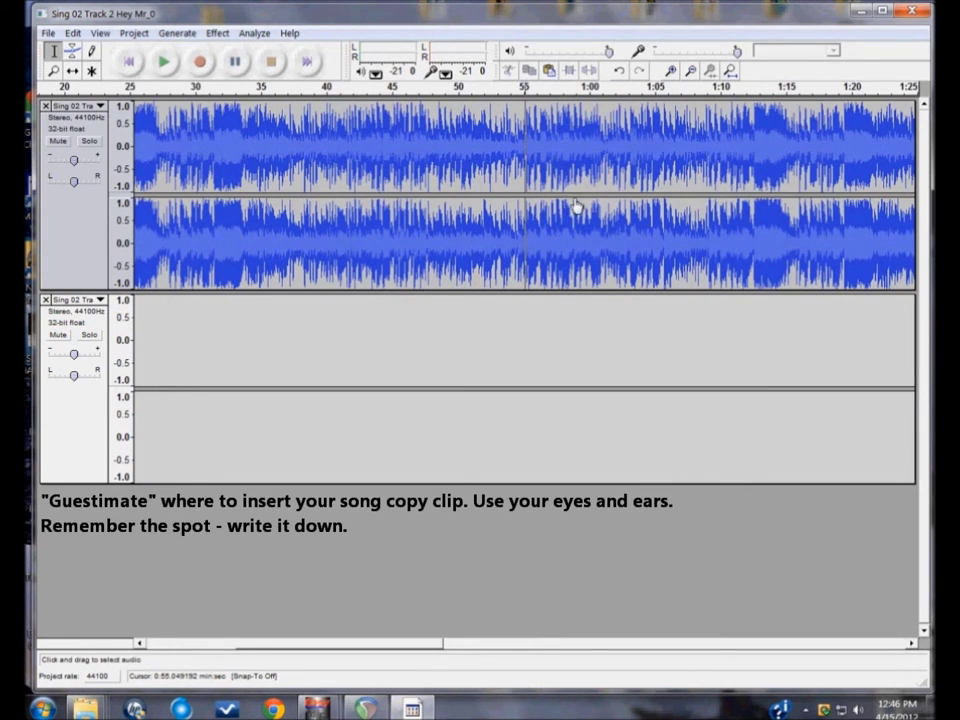
key("space")
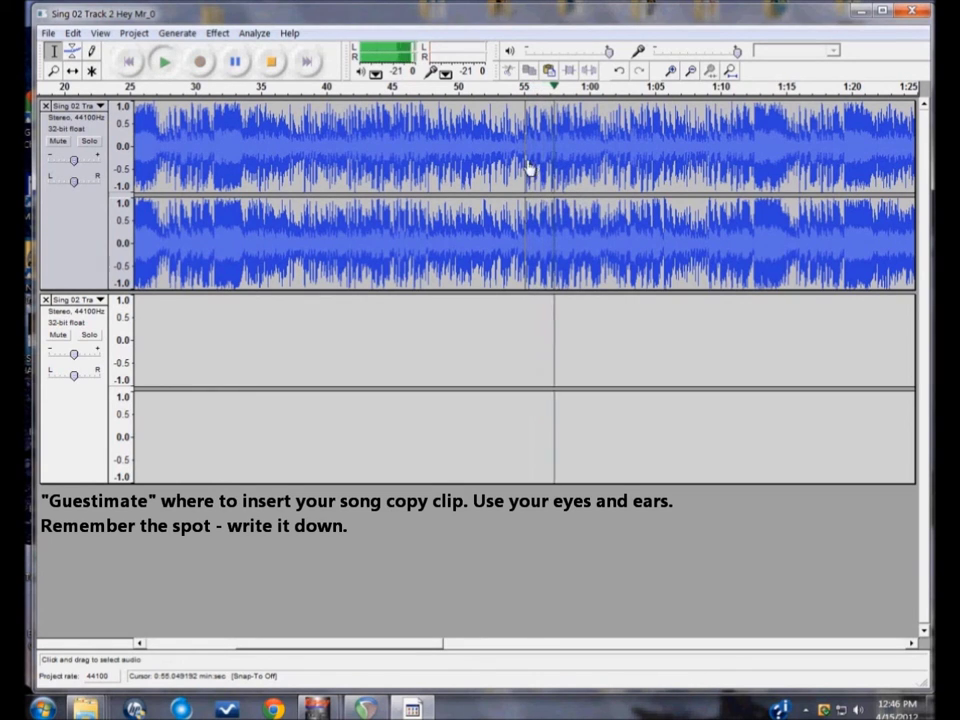
key("space")
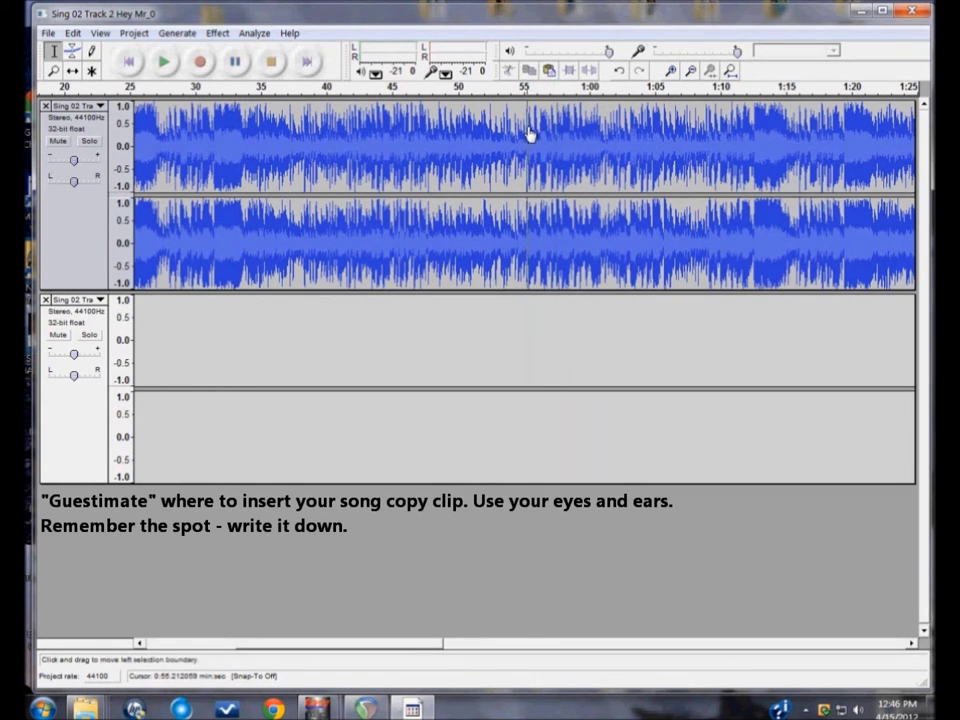
left_click(673, 72)
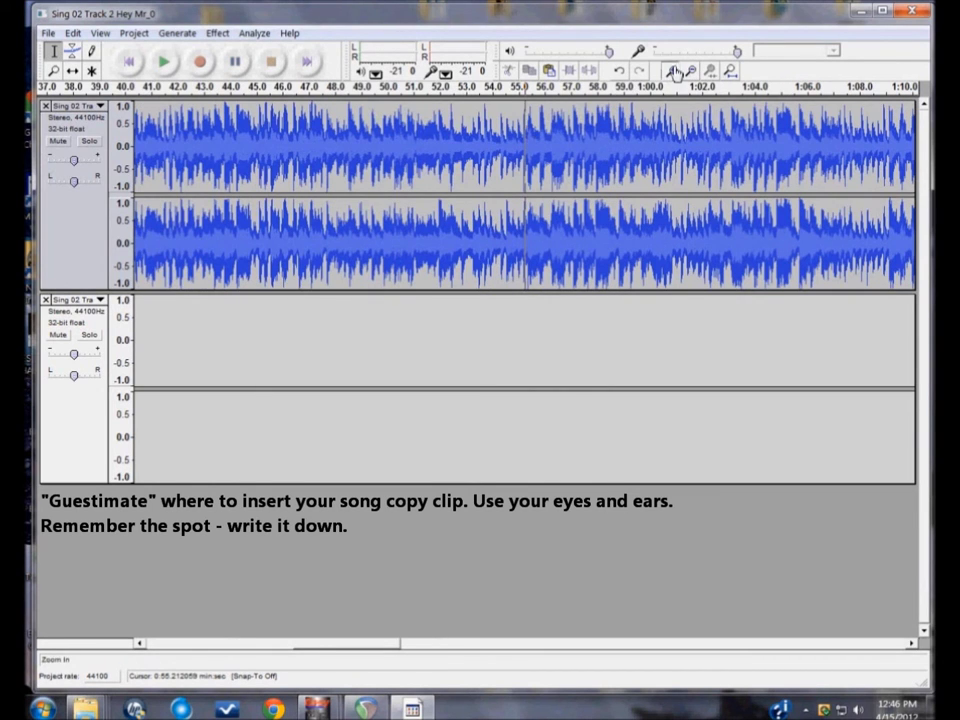
left_click(673, 72)
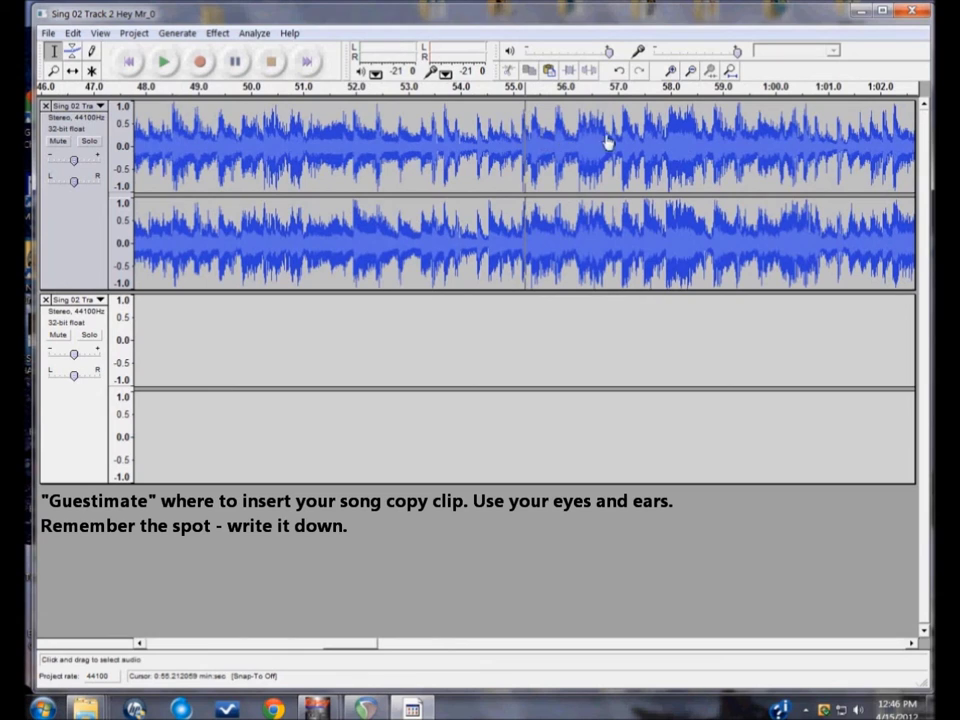
left_click(529, 140)
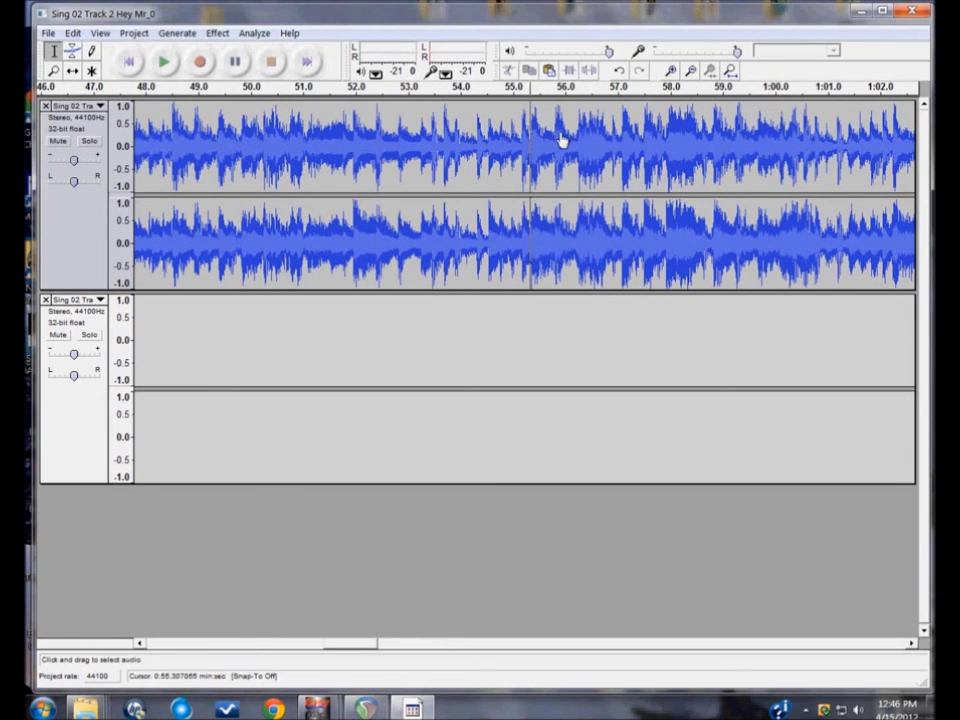
Audition the song from about 57.06 s and paste the copied passage into the song track at that point
left_click(623, 140)
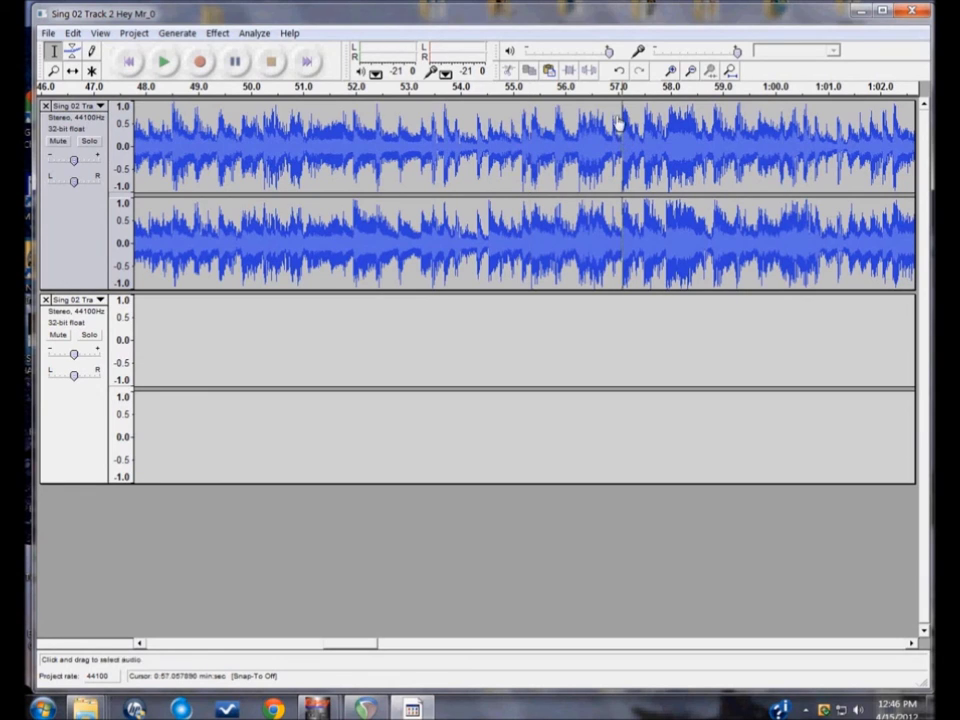
key("space")
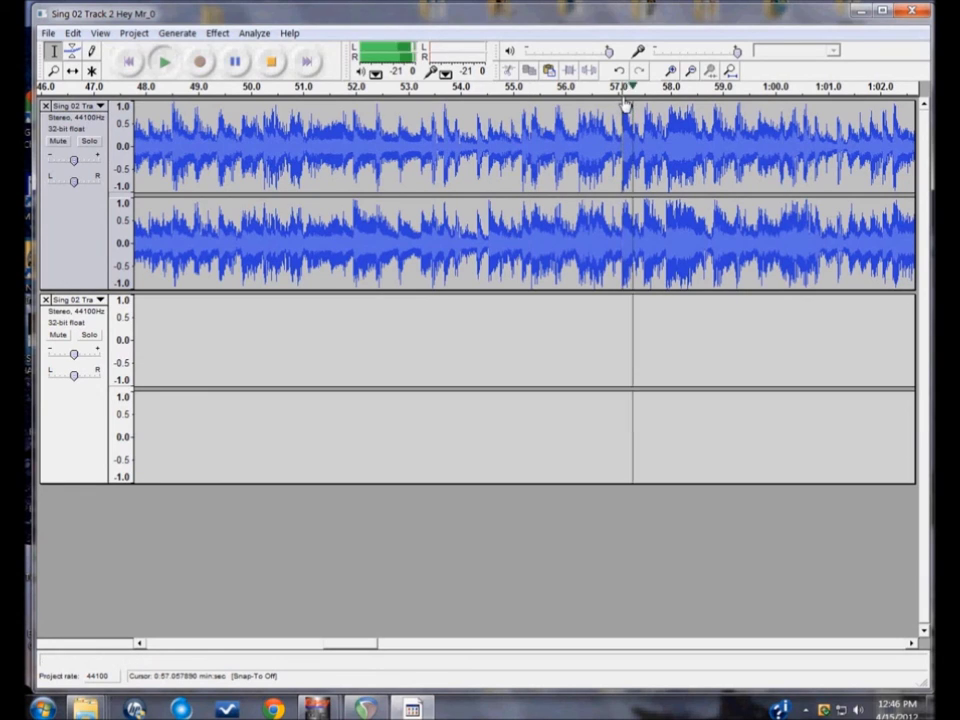
key("space")
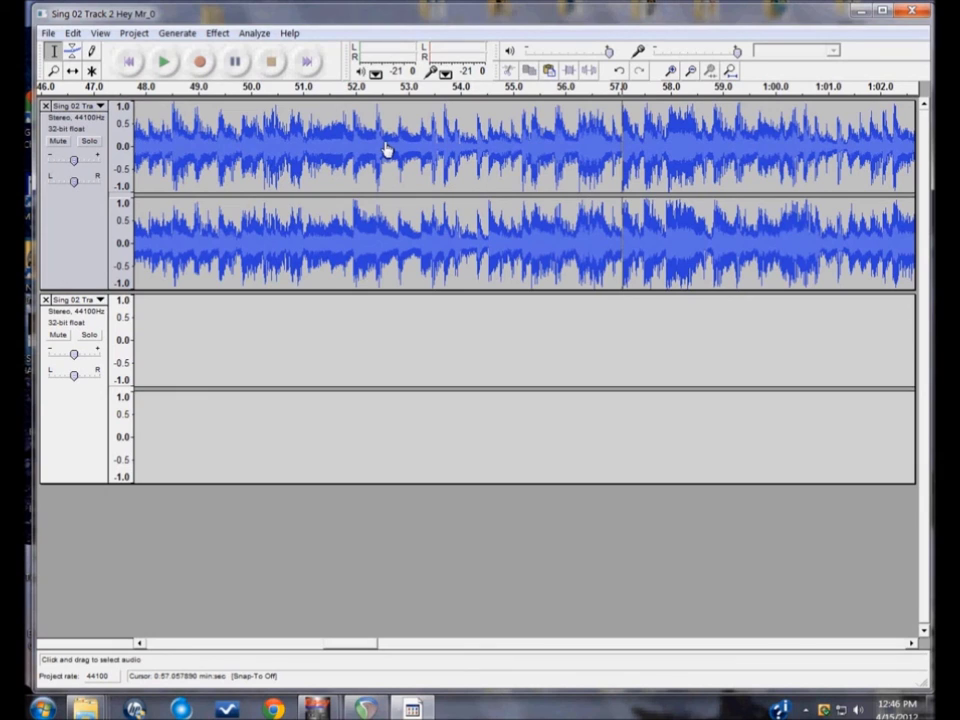
left_click(73, 34)
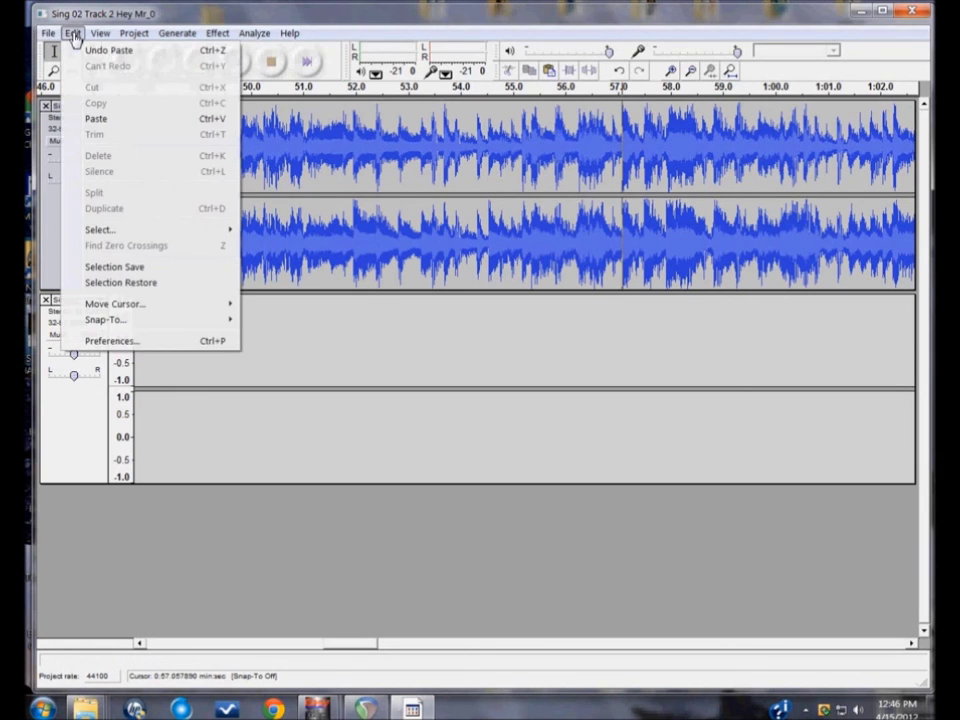
left_click(105, 124)
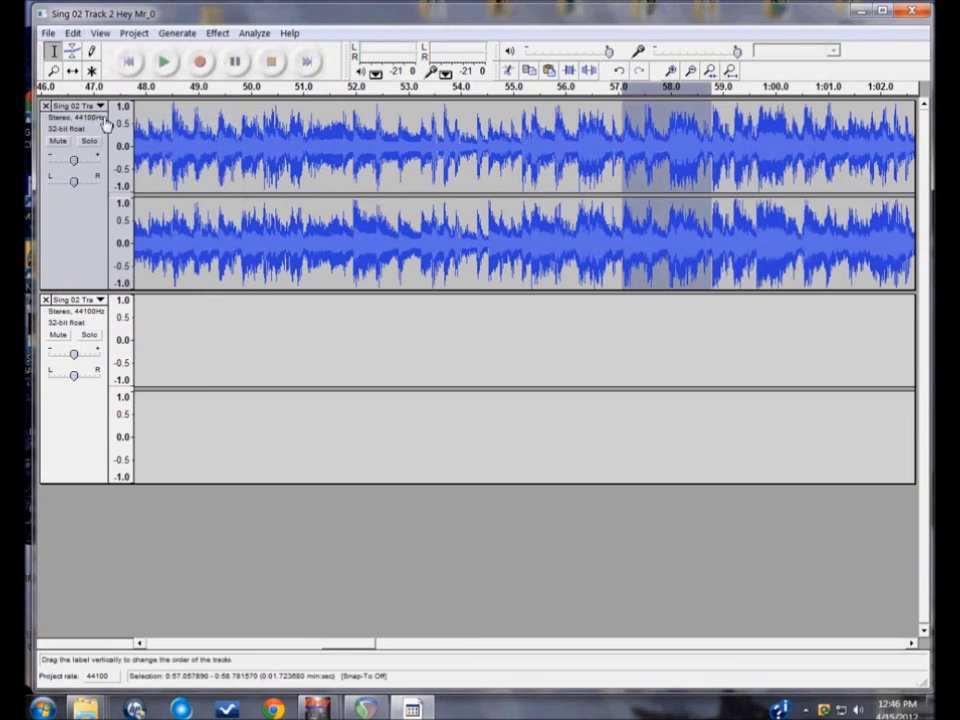
Play the song from about 54.59 s to listen to the passage inserted mid-song
left_click(493, 120)
key("space")
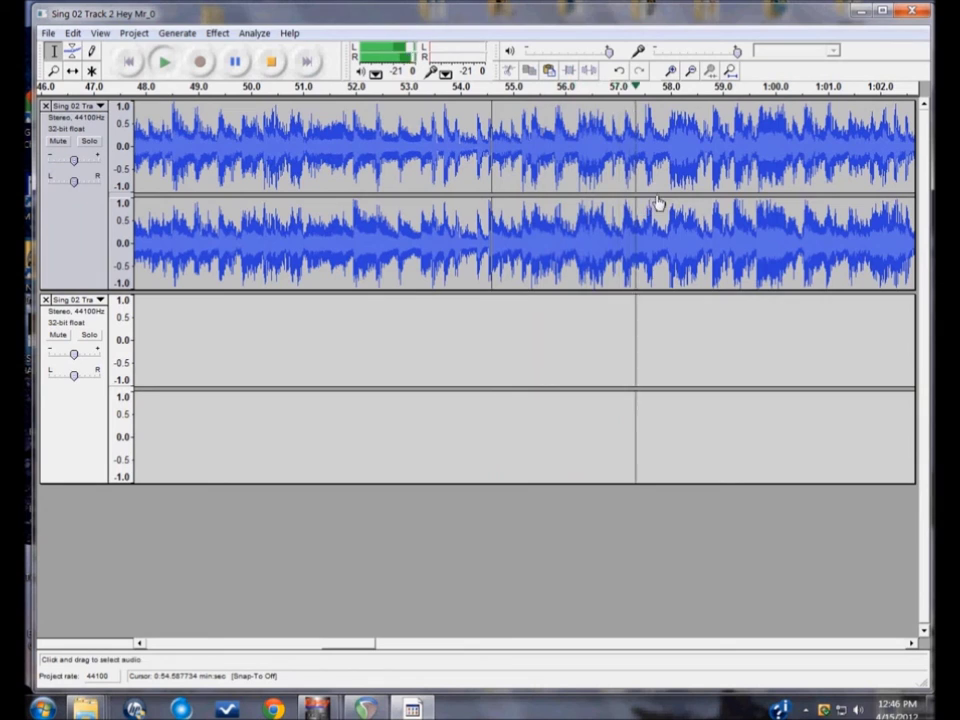
key("space")
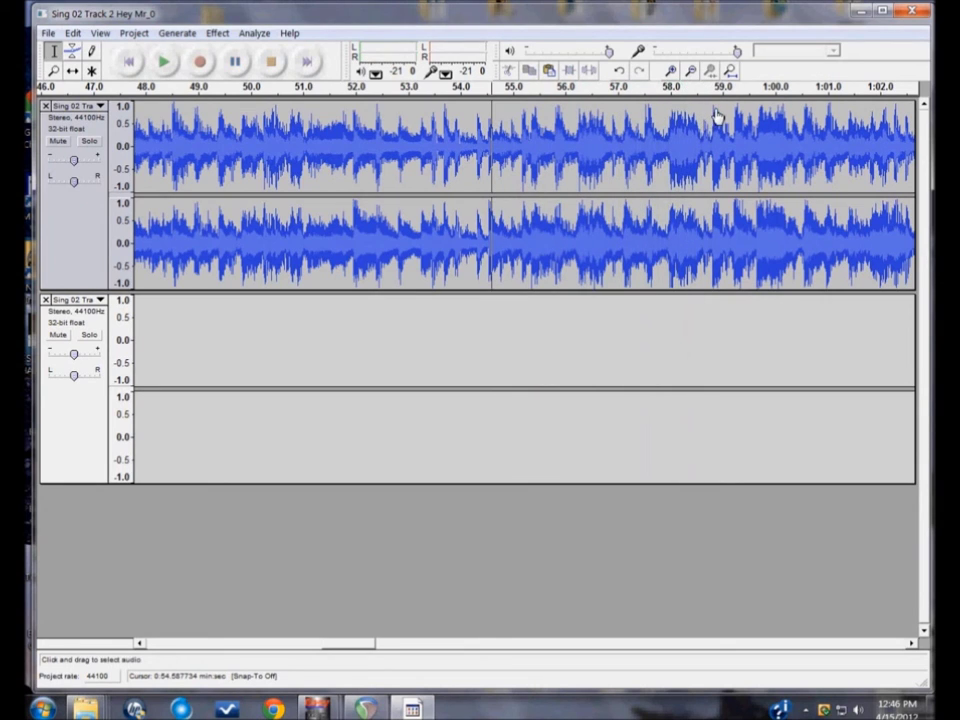
Paste another copy of the passage at about 58.78 s, directly after the mid-song copy
left_click(715, 118)
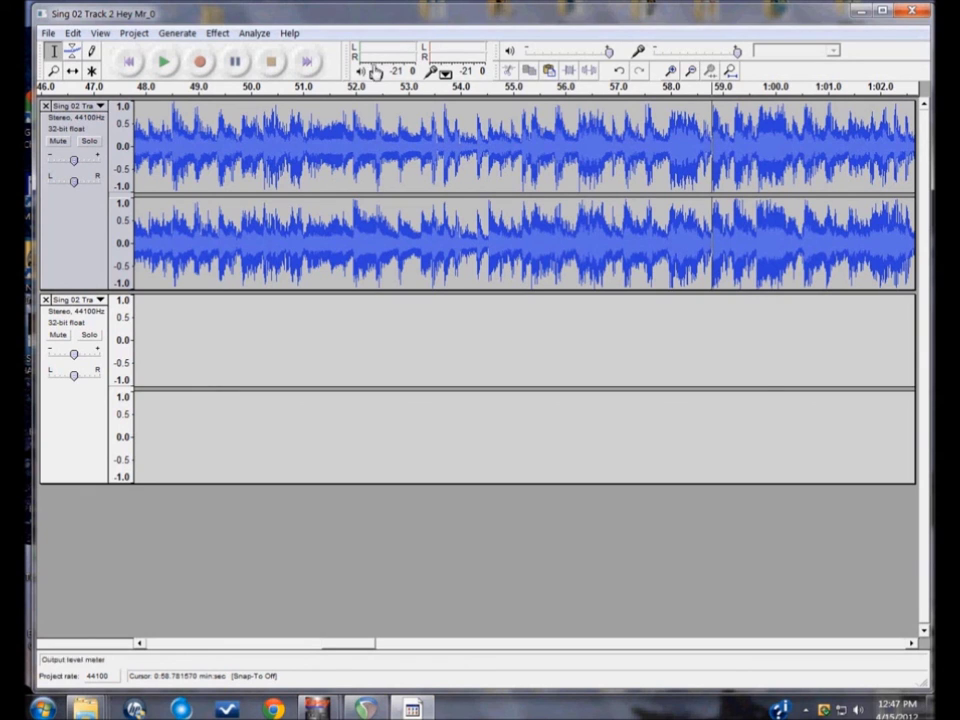
left_click(76, 33)
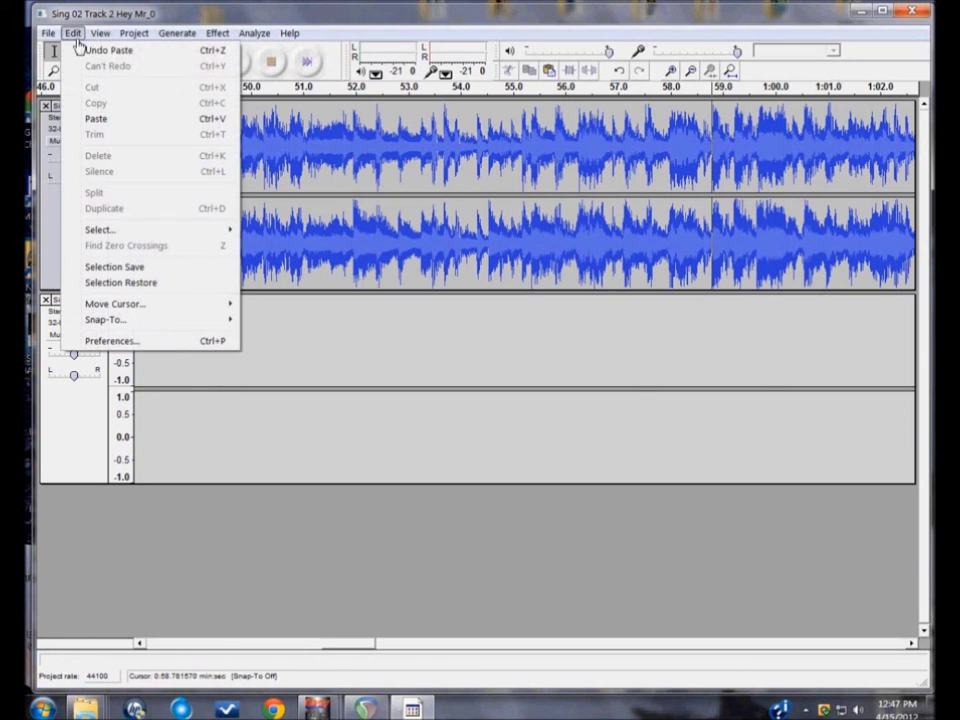
left_click(95, 120)
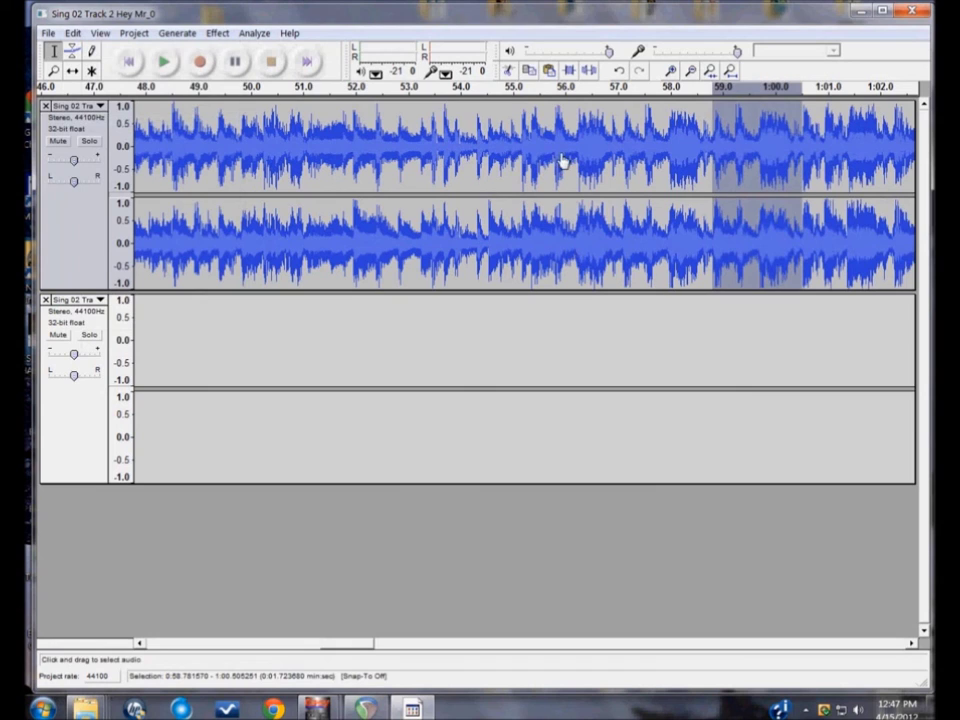
Play the song from about 54.68 s to listen through both mid-song copies of the passage
left_click(498, 122)
key("space")
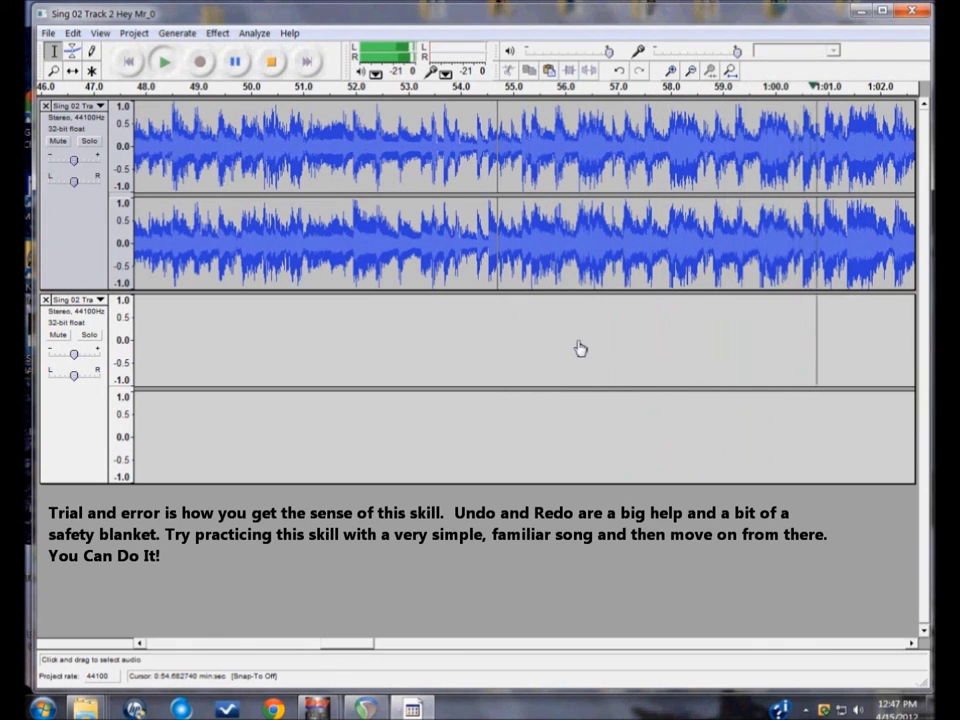
key("space")
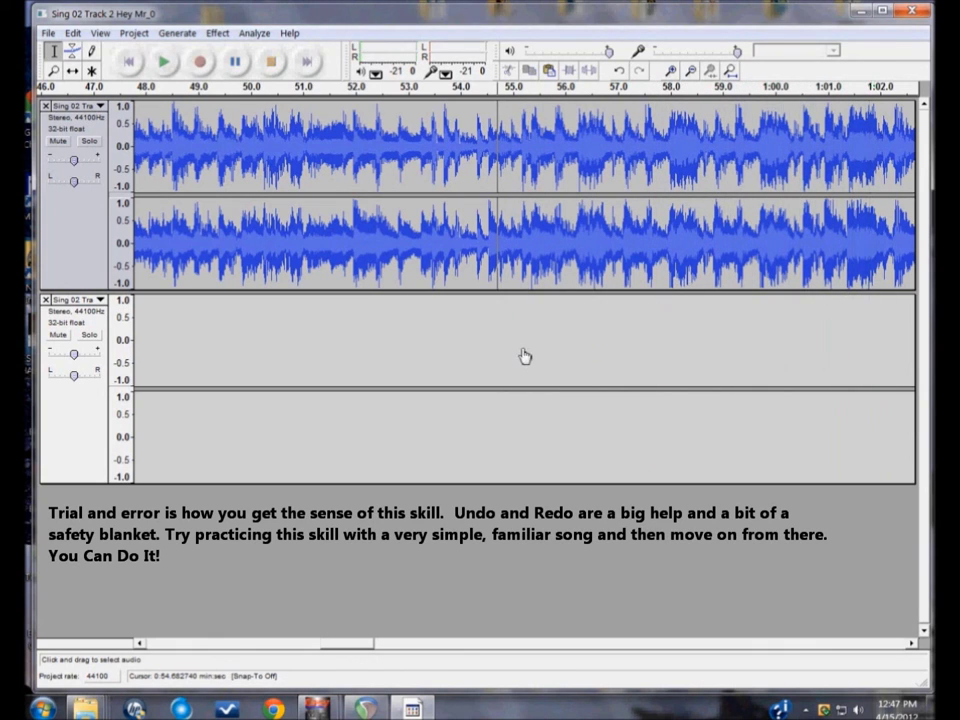